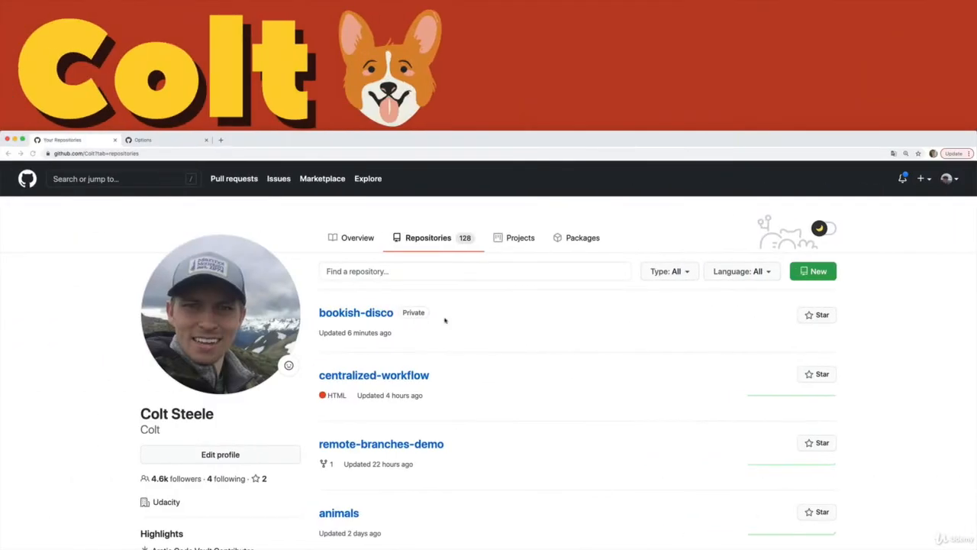
# Step: Open the private bookish-disco repository and review the Options page under Settings
pyautogui.click(393, 322)
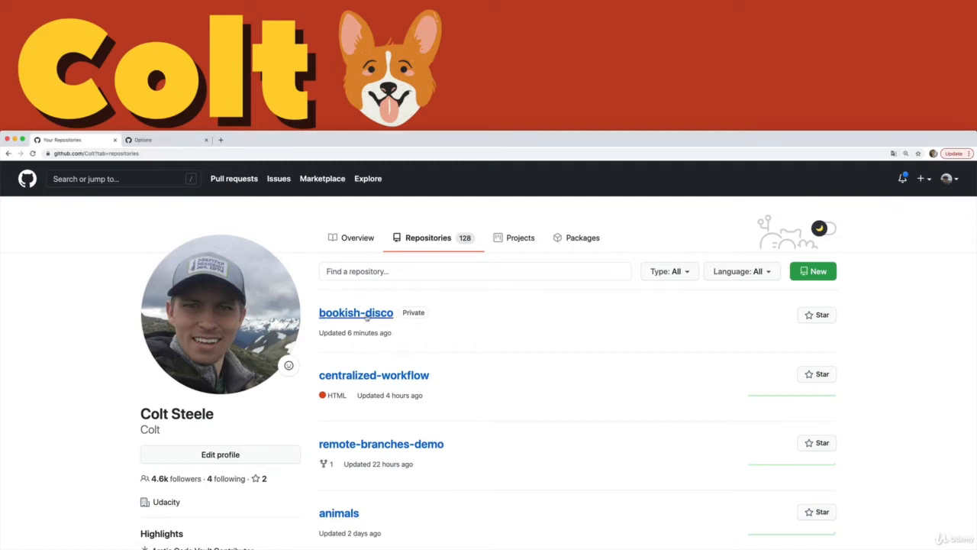
pyautogui.click(359, 315)
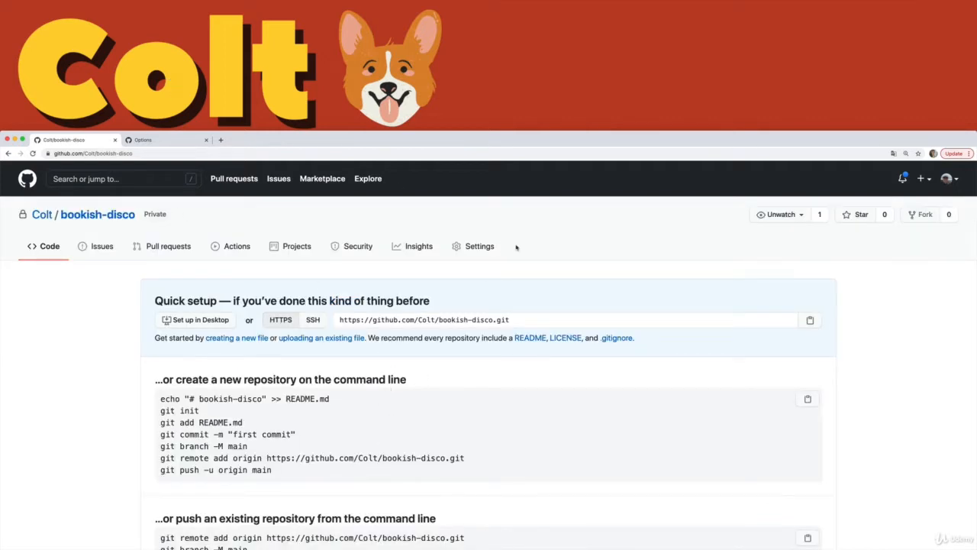
pyautogui.click(472, 248)
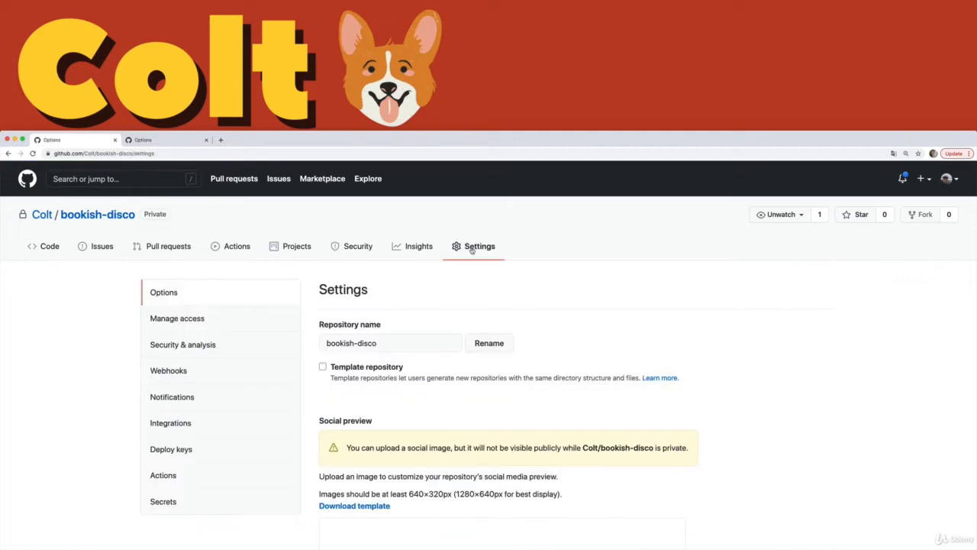
pyautogui.scroll(-1, 377, 308)
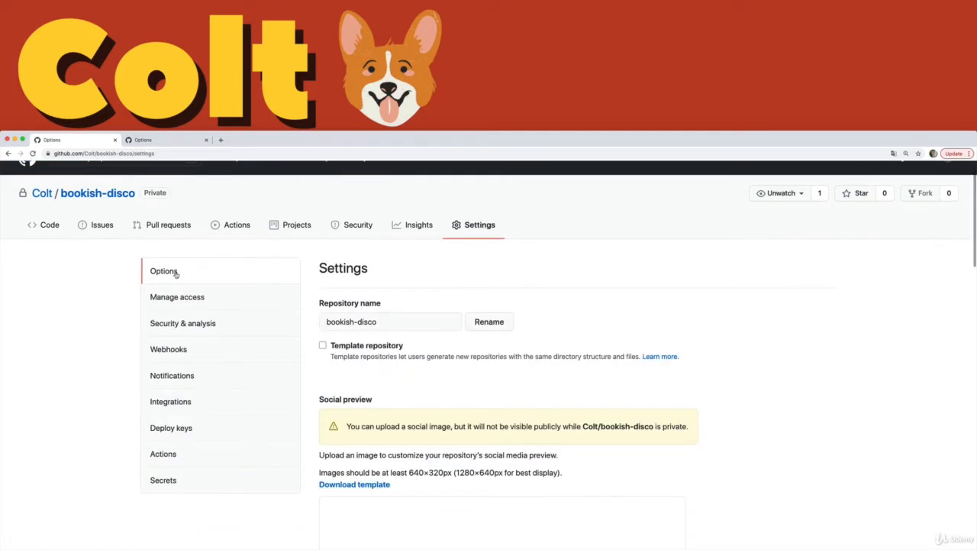
pyautogui.scroll(-10, 374, 354)
pyautogui.scroll(1, 373, 354)
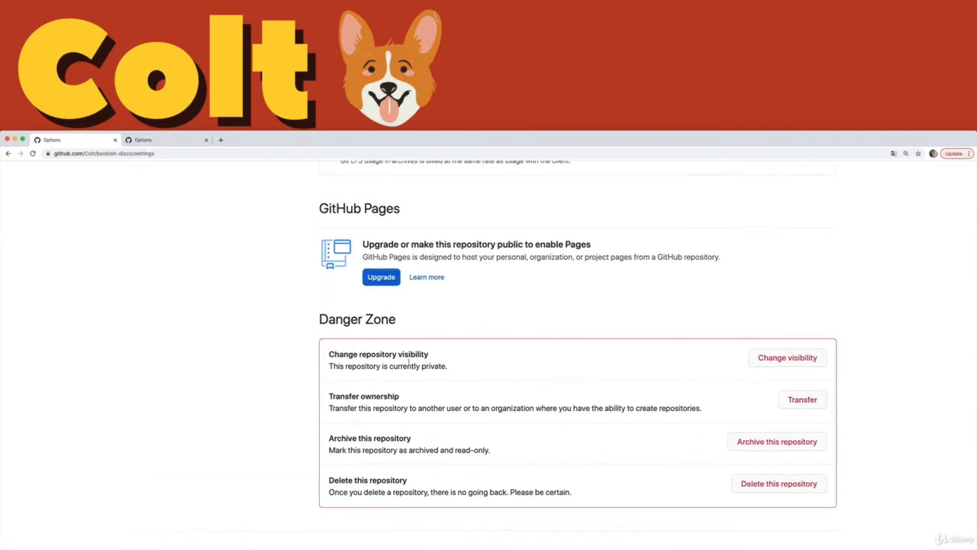
pyautogui.scroll(15, 435, 372)
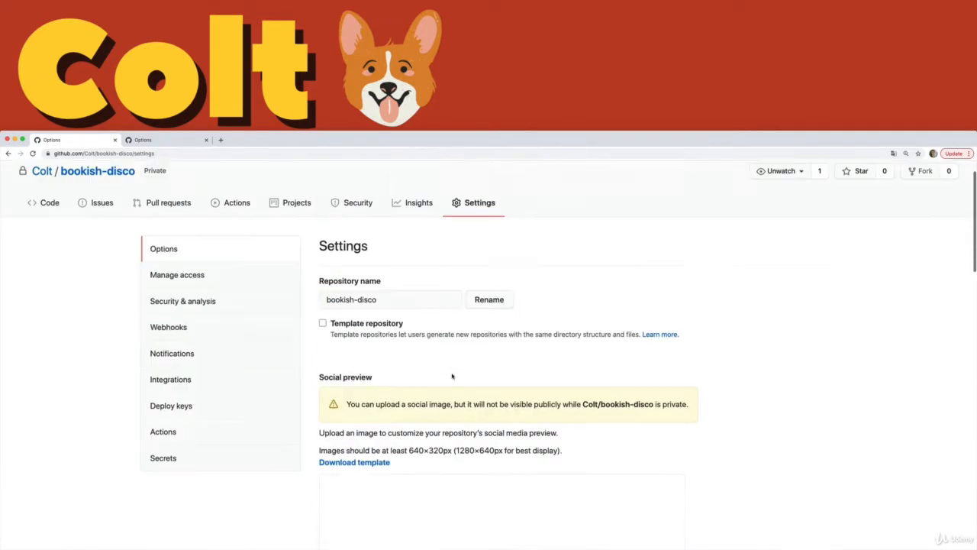
# Step: From Manage access, invite the invitee's GitHub username as a bookish-disco collaborator
pyautogui.click(210, 318)
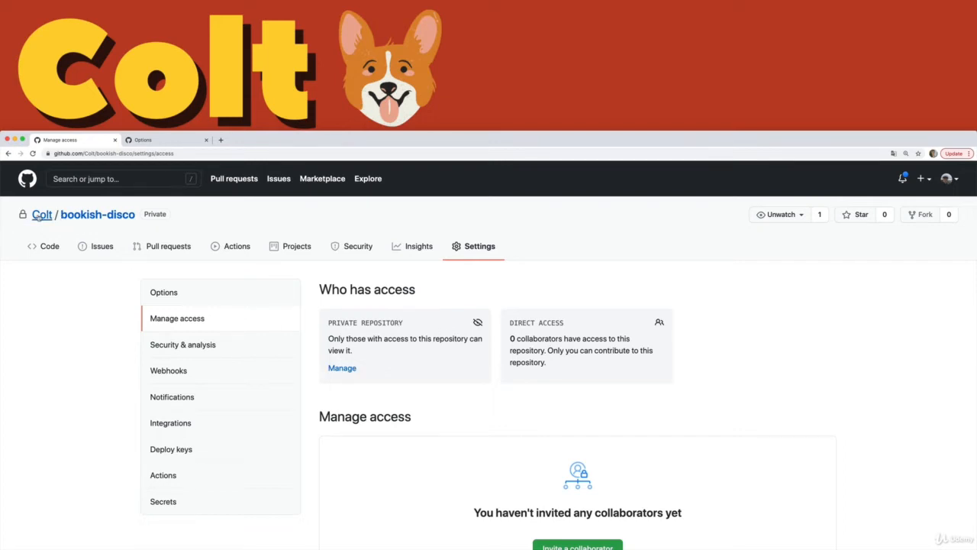
pyautogui.scroll(-2, 571, 371)
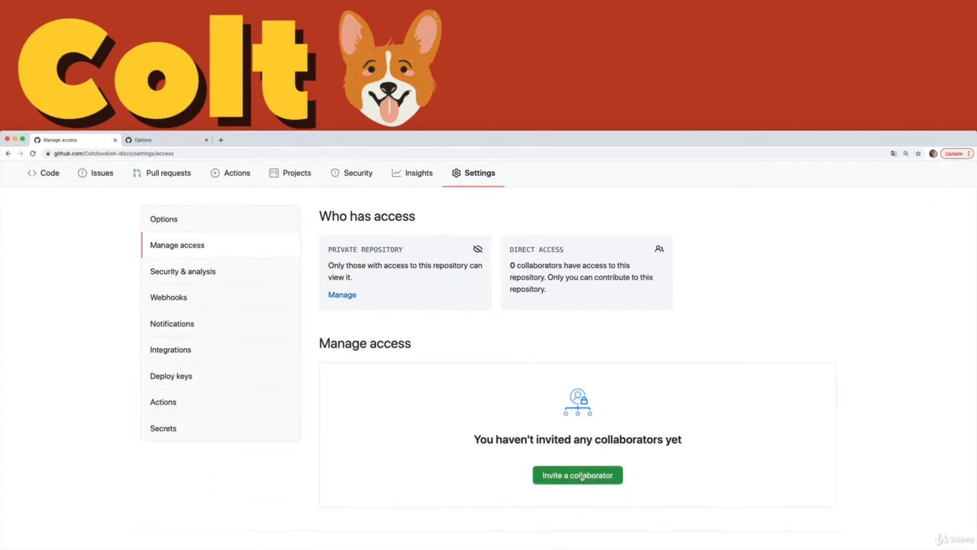
pyautogui.click(582, 478)
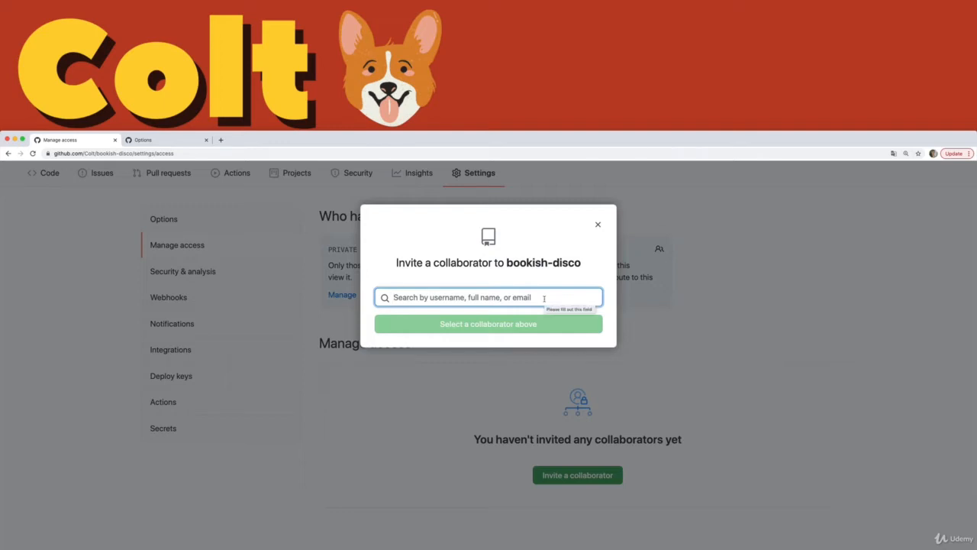
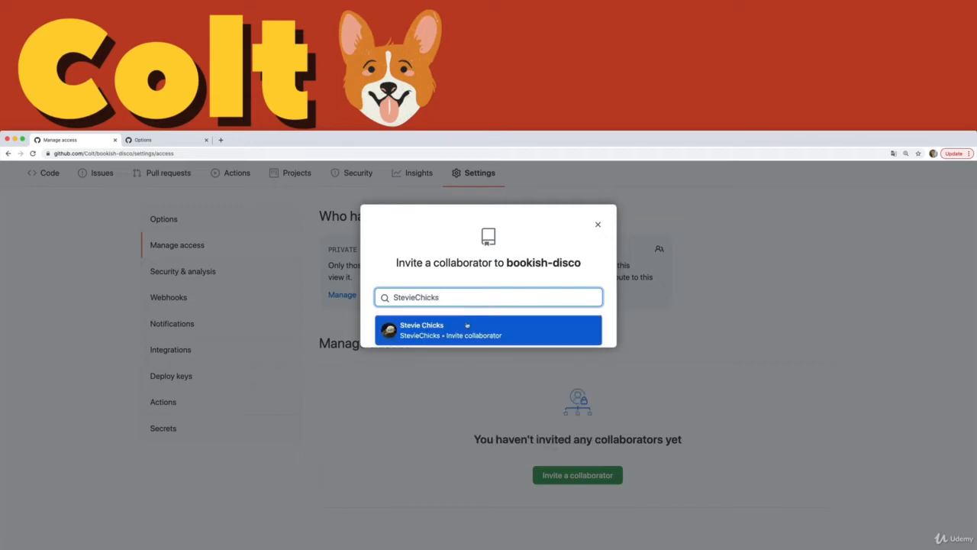
pyautogui.click(447, 329)
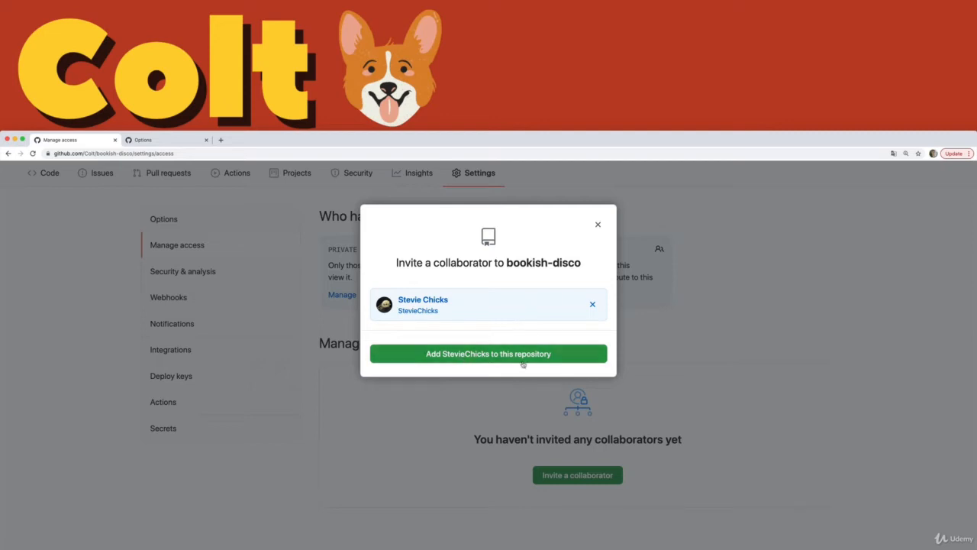
pyautogui.click(558, 360)
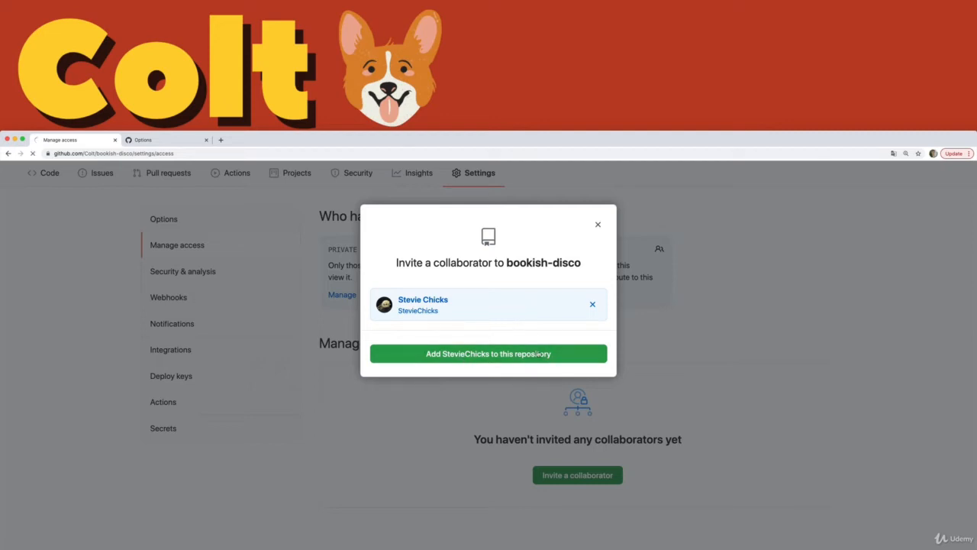
# Step: On the invitee's account, accept the invitation to collaborate on bookish-disco
pyautogui.scroll(-3, 538, 353)
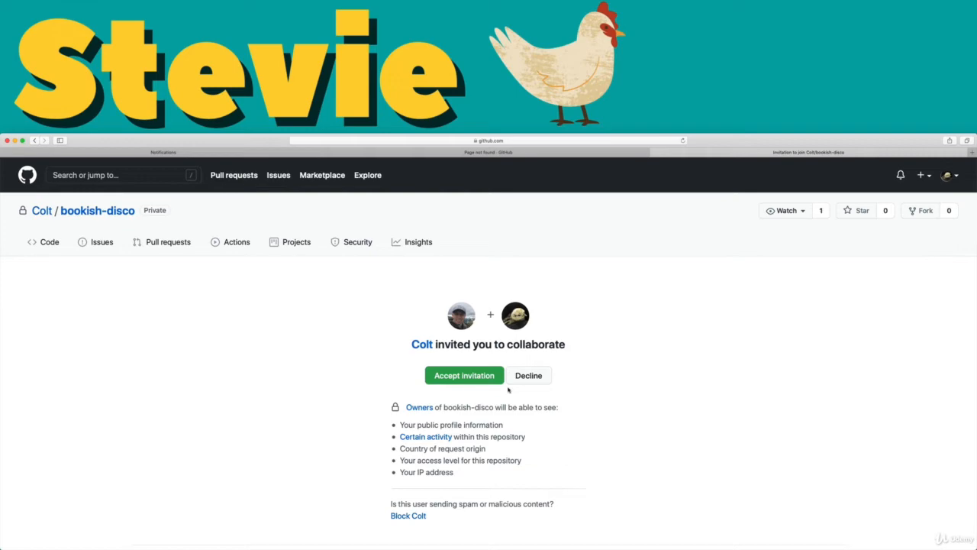
pyautogui.scroll(5, 496, 417)
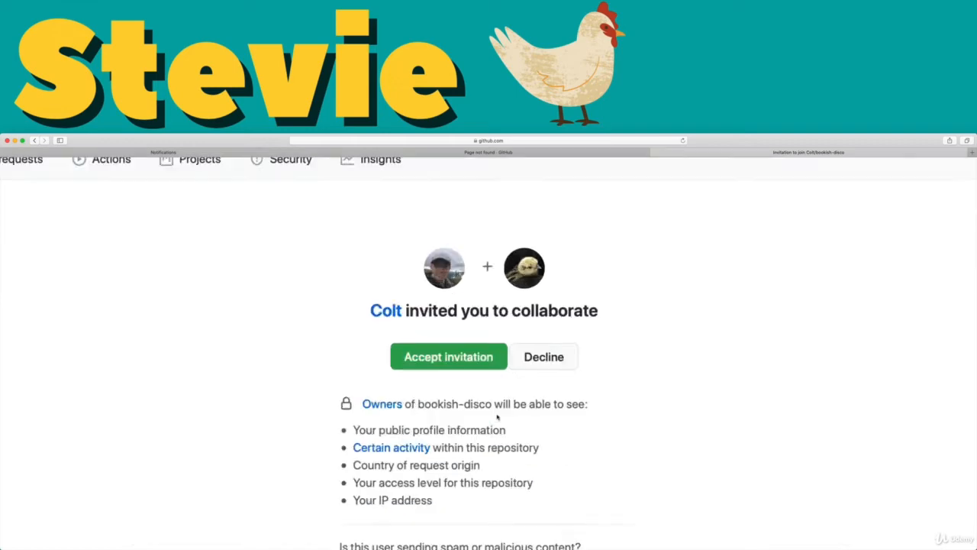
pyautogui.scroll(-5, 497, 417)
pyautogui.scroll(5, 497, 417)
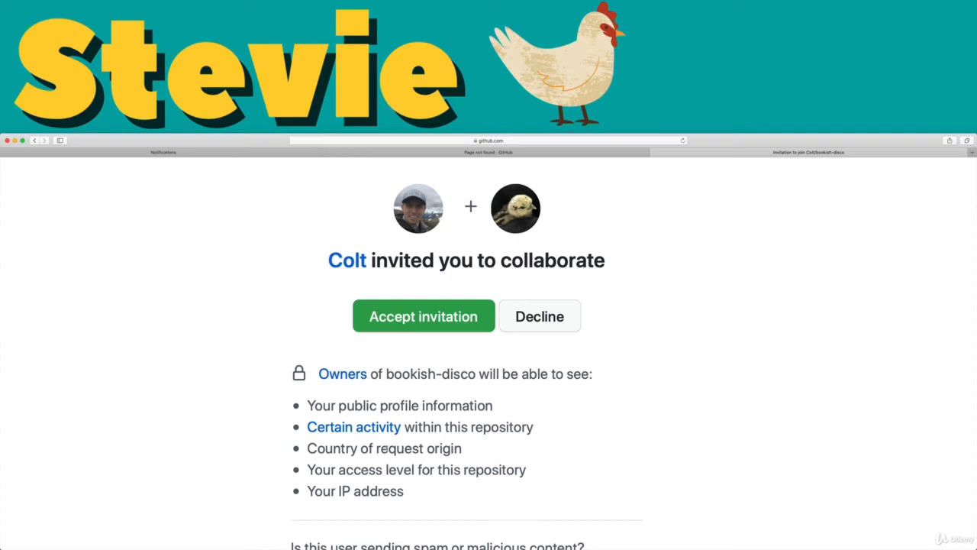
pyautogui.click(409, 328)
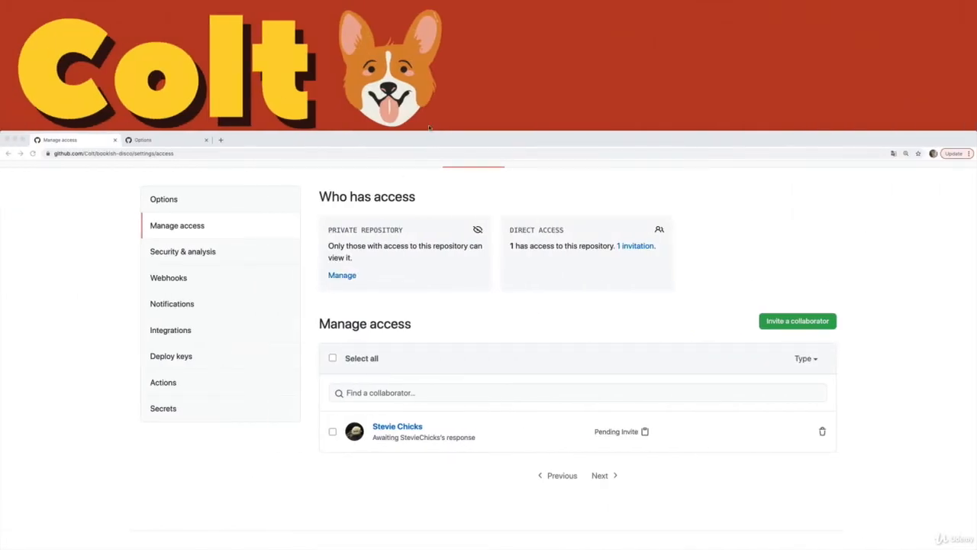
# Step: Reload Manage access and confirm the invitee is listed as the one collaborator
pyautogui.click(432, 155)
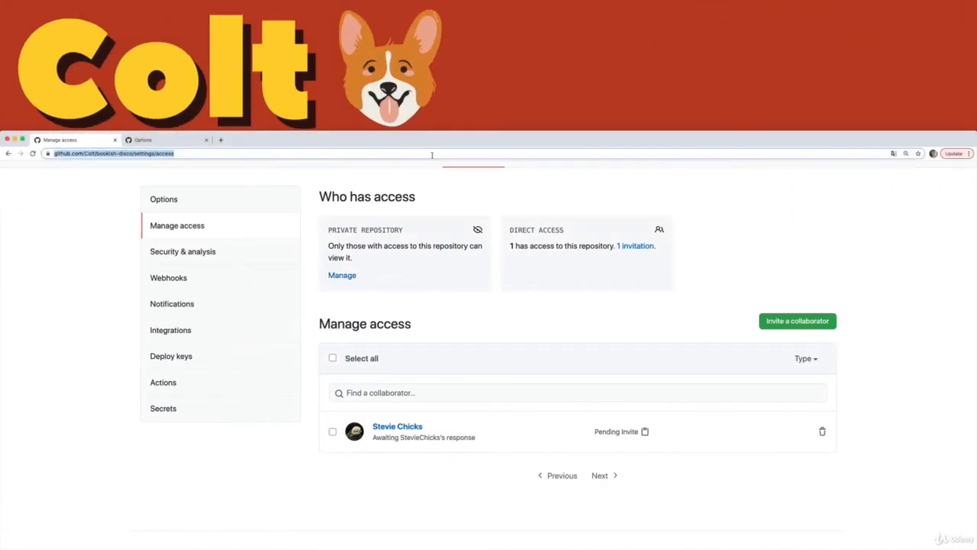
pyautogui.press('Return')
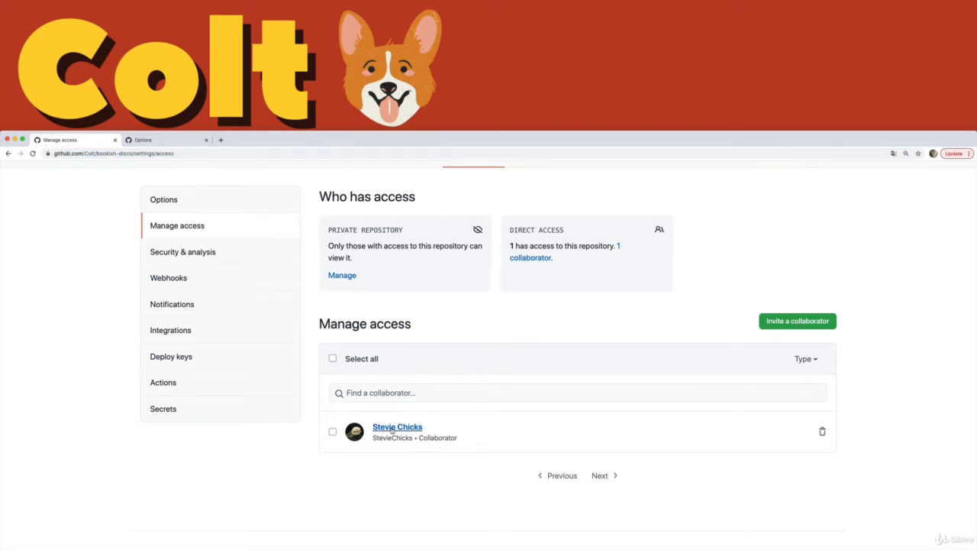
pyautogui.scroll(5, 408, 436)
pyautogui.scroll(-5, 442, 425)
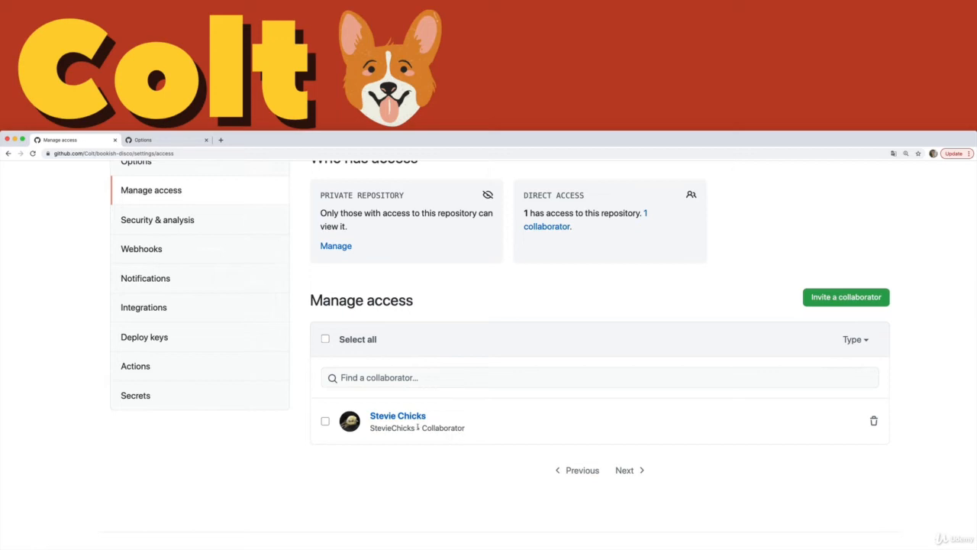
pyautogui.click(326, 422)
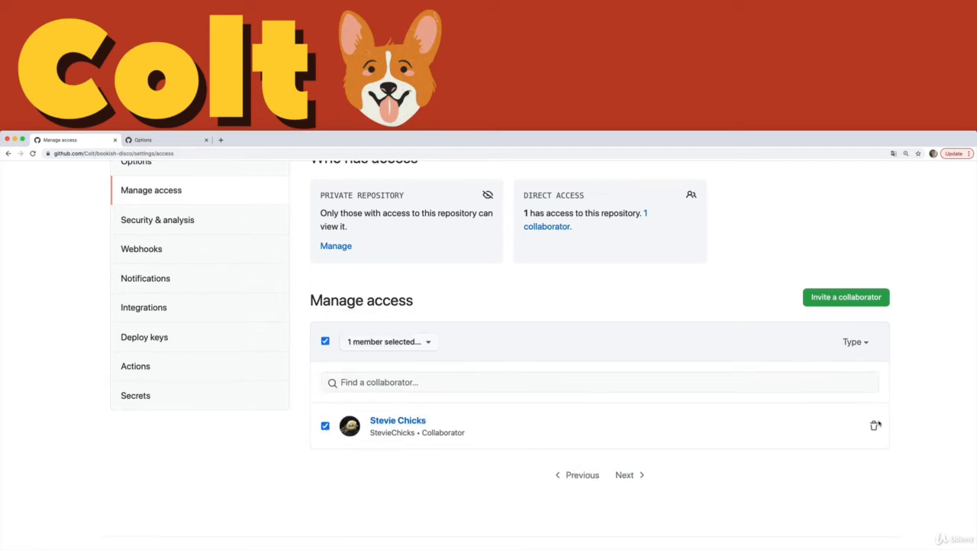
pyautogui.click(327, 426)
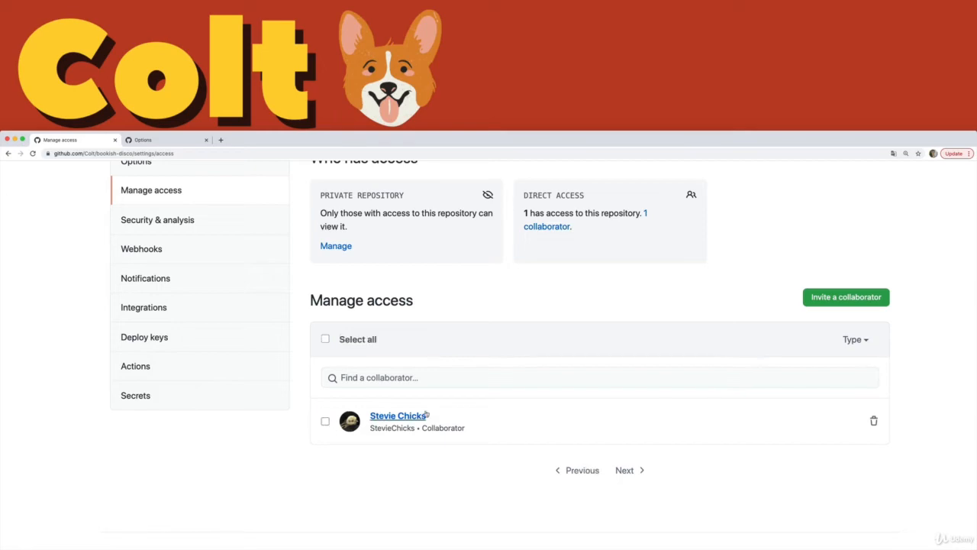
pyautogui.scroll(1, 561, 443)
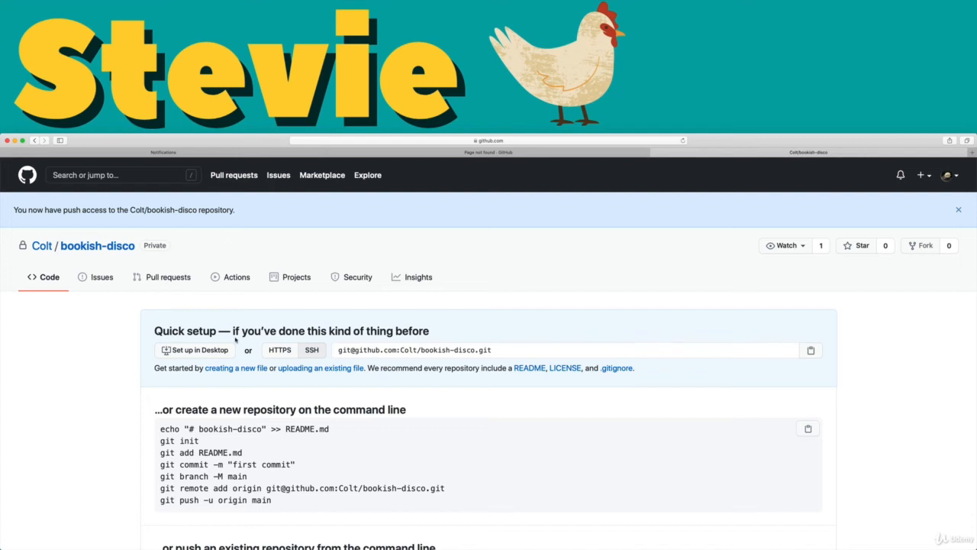
pyautogui.scroll(-2, 343, 344)
pyautogui.scroll(2, 420, 382)
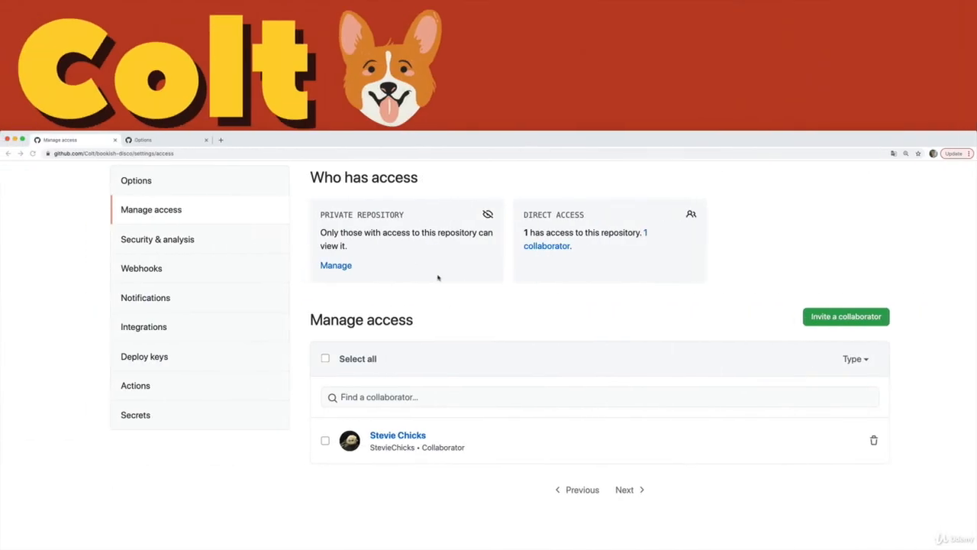
pyautogui.scroll(3, 458, 305)
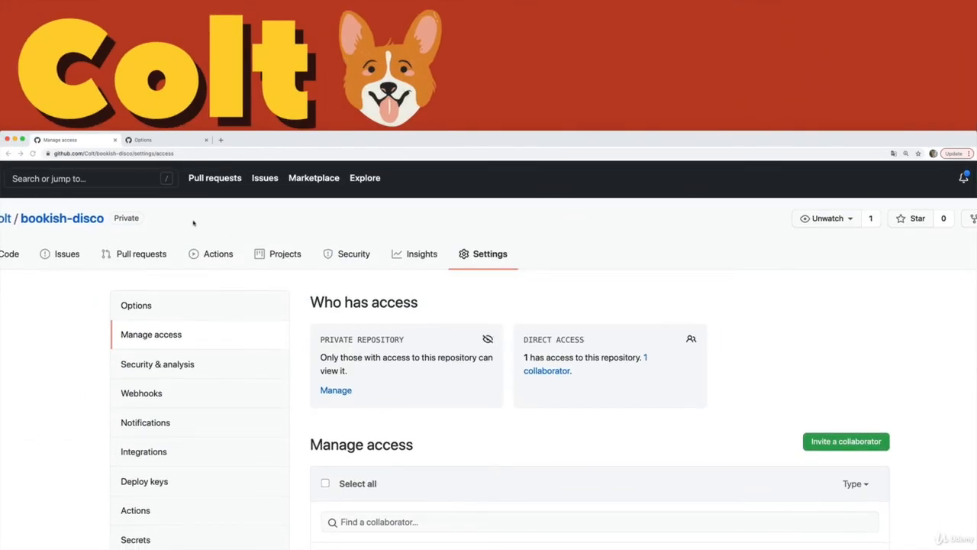
pyautogui.click(483, 256)
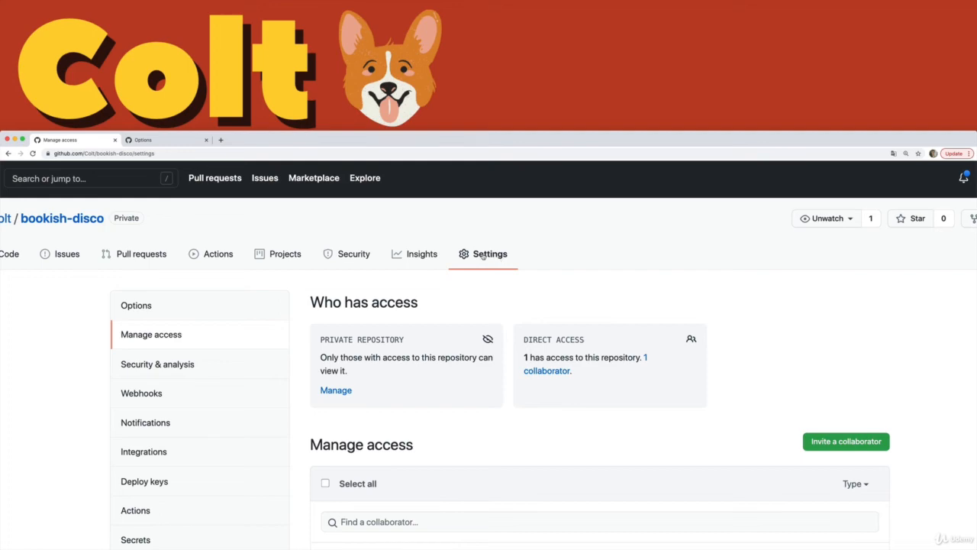